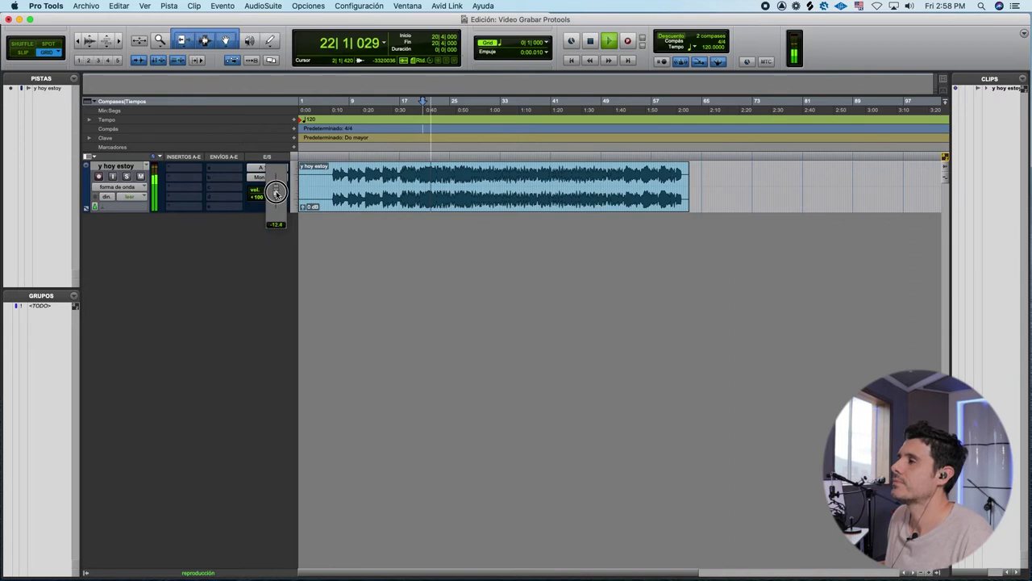
# Step: Play back part of the y hoy estoy track to check its level, and stop playback
pyautogui.press('space')
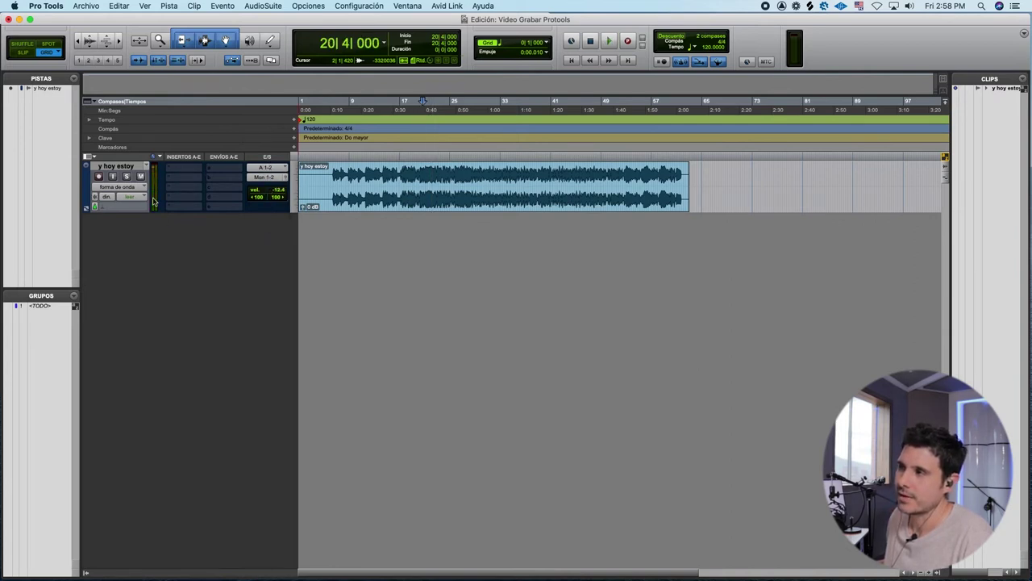
pyautogui.click(368, 176)
pyautogui.press('space')
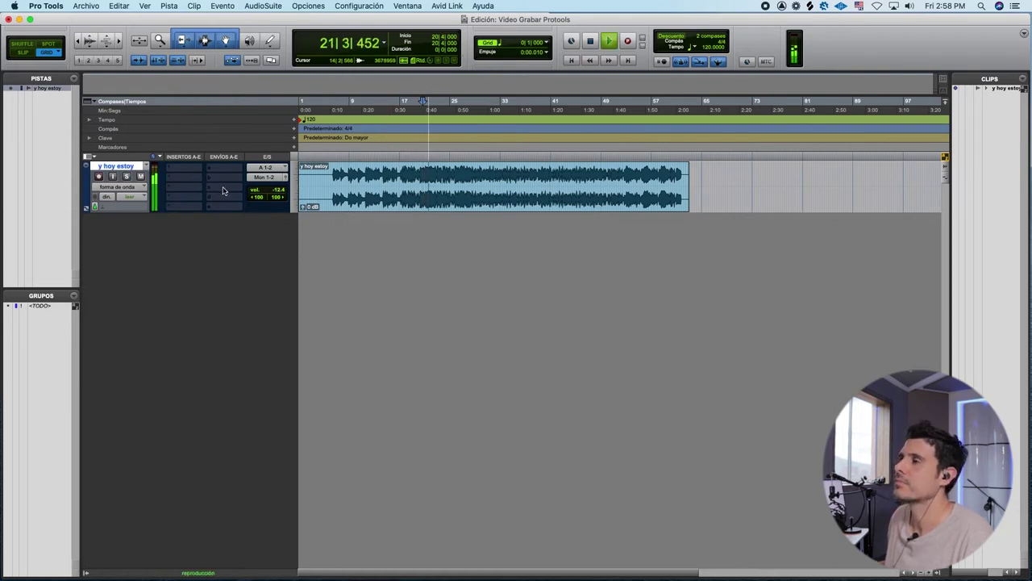
pyautogui.press('space')
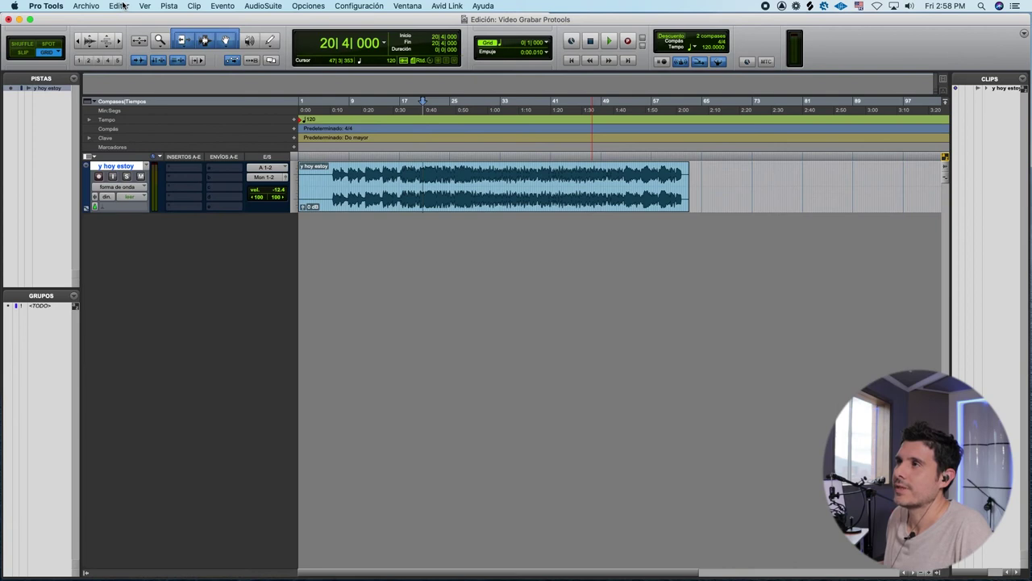
# Step: Create one new mono audio track in samples (Muestras) named Voz
pyautogui.click(168, 7)
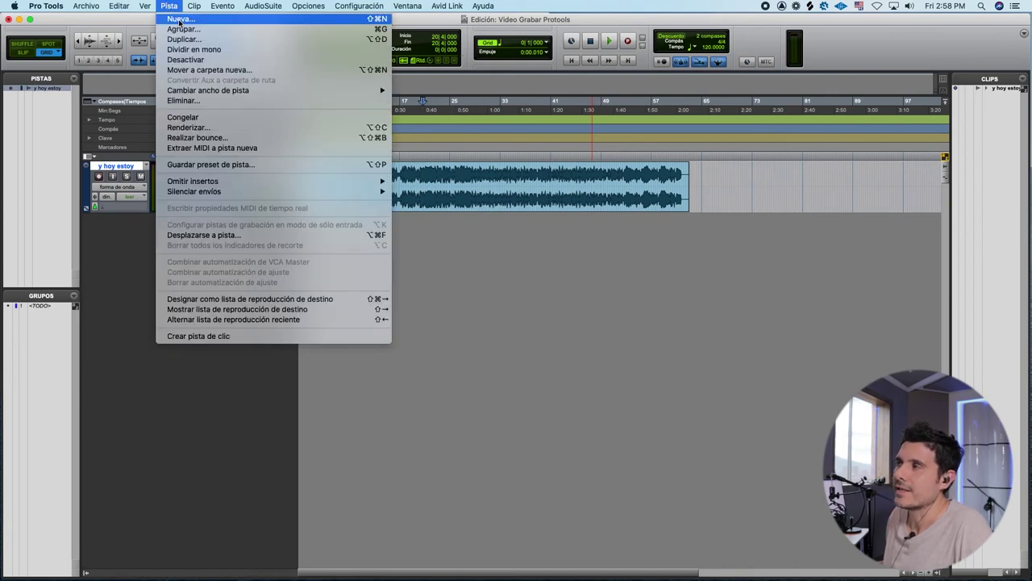
pyautogui.press('super+shift+n')
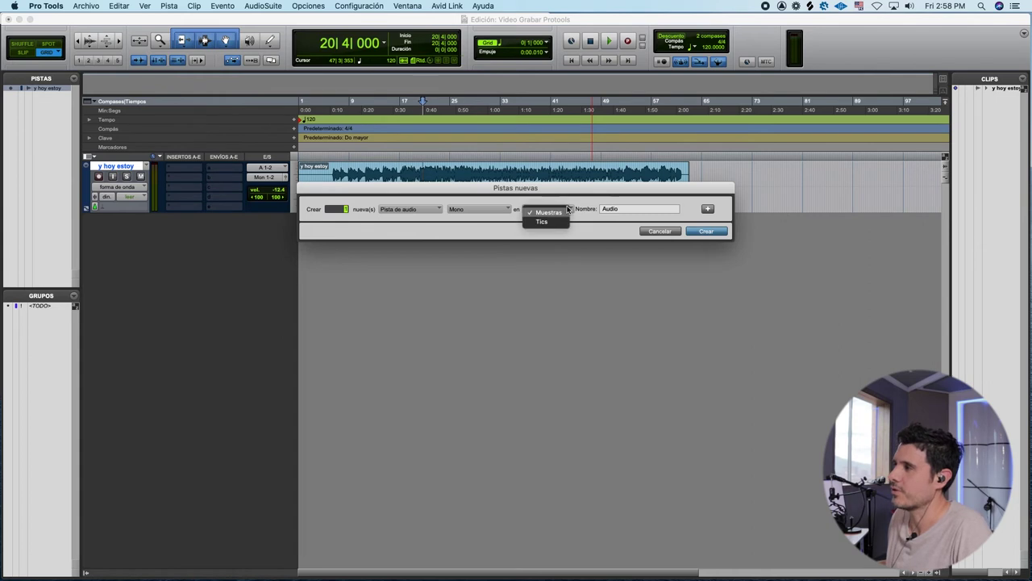
pyautogui.doubleClick(605, 208)
pyautogui.write('Voz')
pyautogui.press('Return')
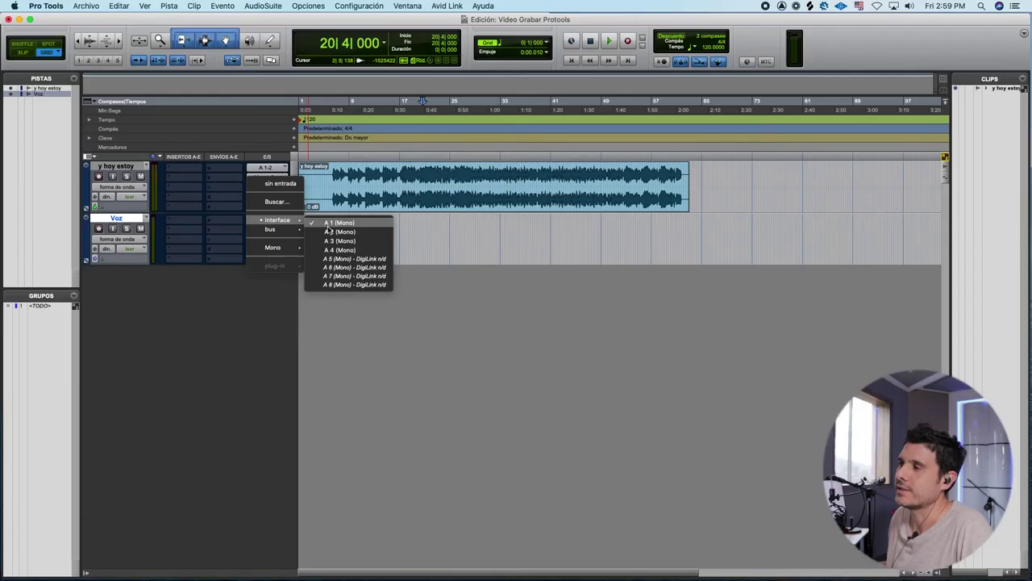
# Step: Set the Voz track's input to A 3 (Mono) and arm the track for recording
pyautogui.click(332, 241)
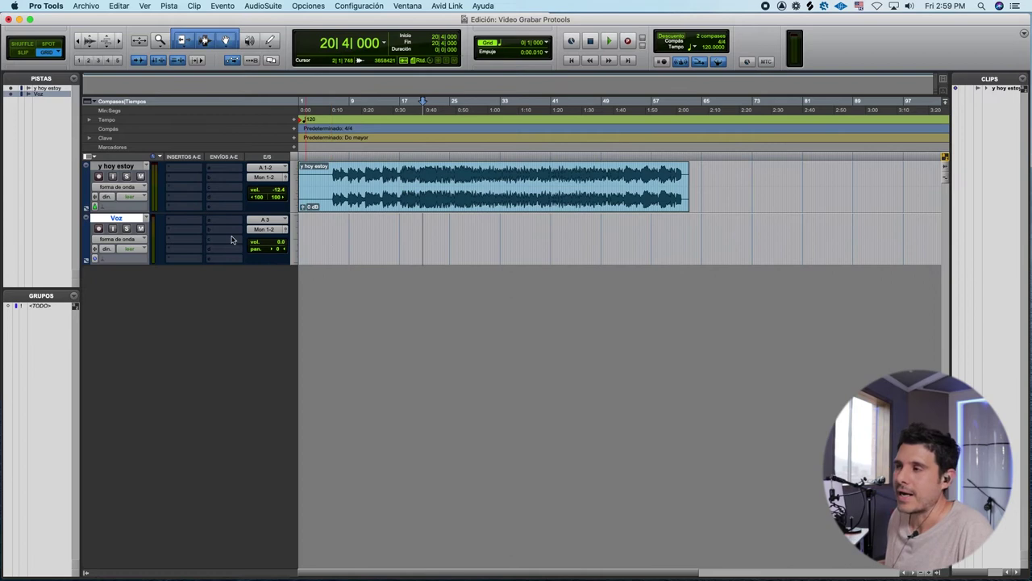
pyautogui.click(99, 229)
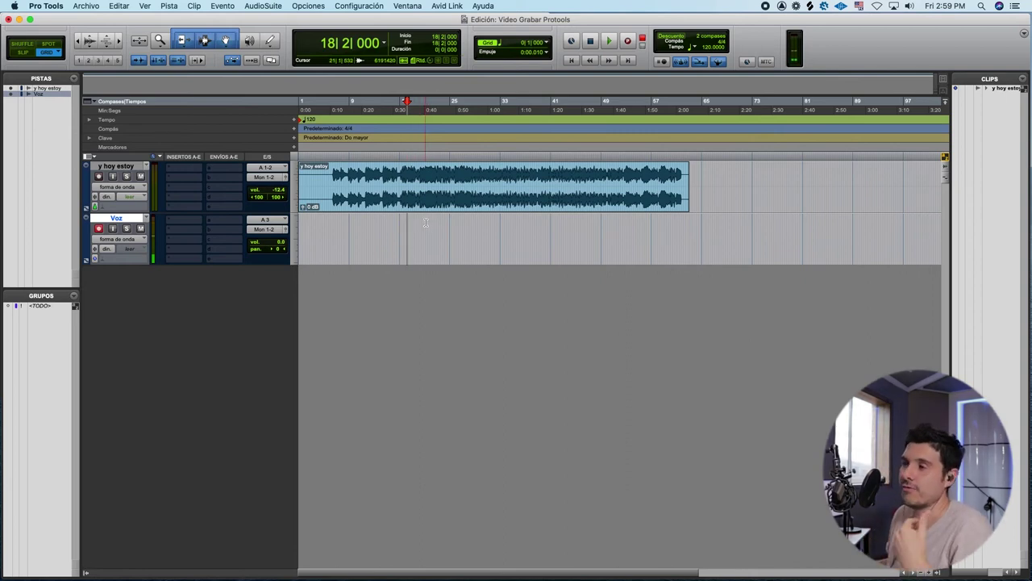
# Step: Record two vocal takes on the Voz track over the backing track, starting from 21|2 and 27|3
pyautogui.click(426, 222)
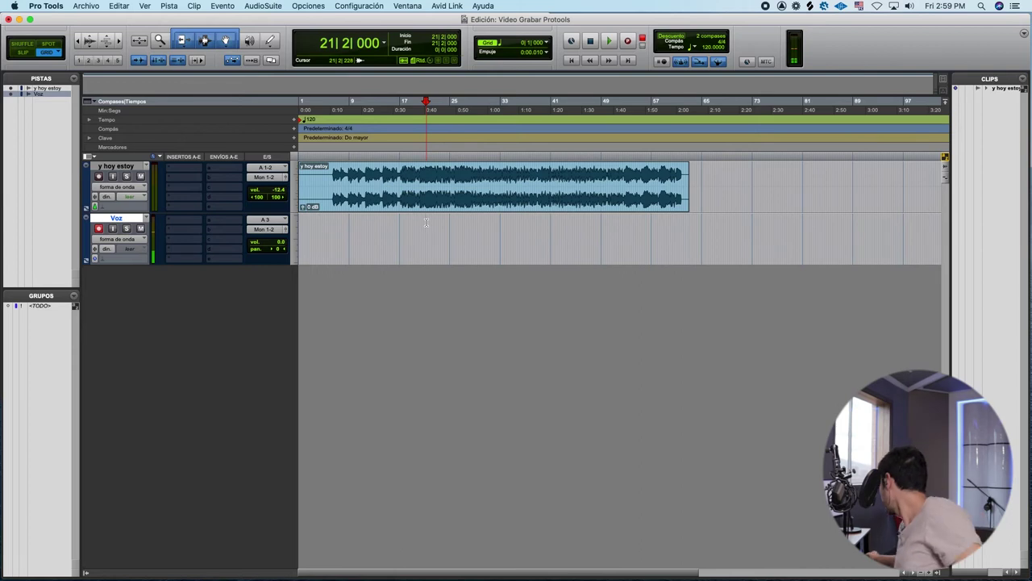
pyautogui.press('super+space')
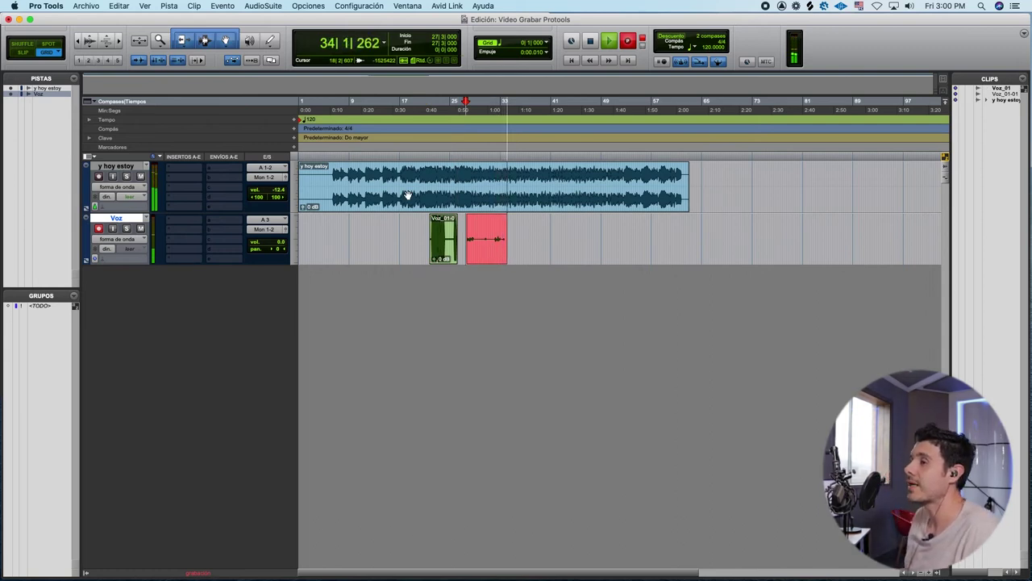
pyautogui.press('space')
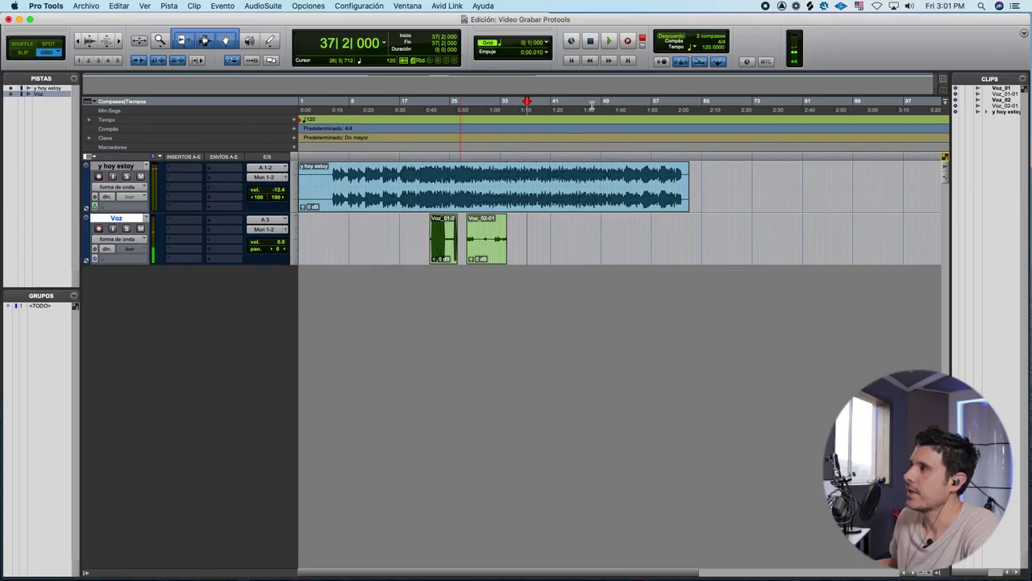
# Step: Try recording on the Voz track from 37|2 by enabling transport recording before starting playback
pyautogui.click(591, 105)
pyautogui.click(626, 40)
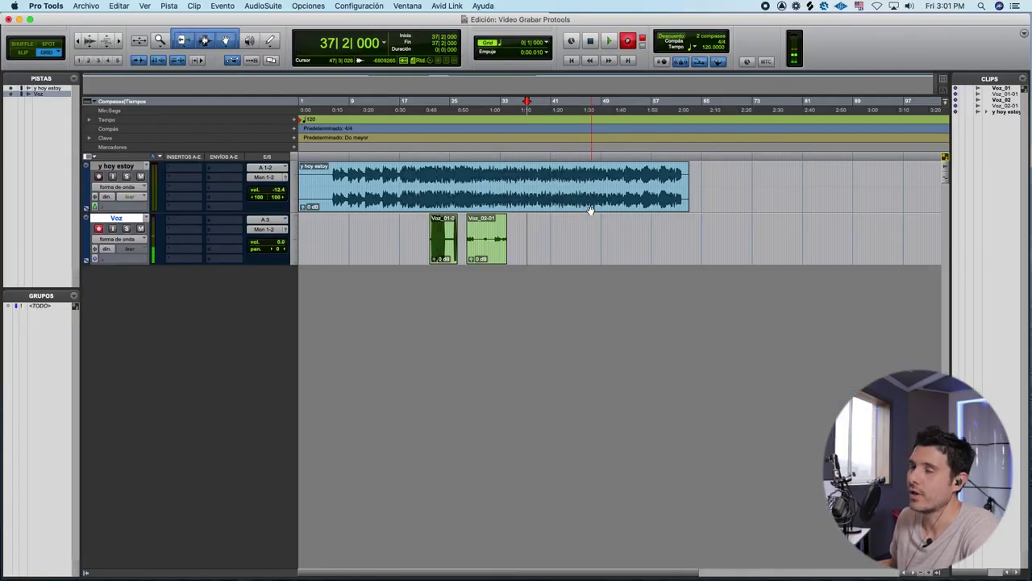
pyautogui.click(560, 222)
pyautogui.press('space')
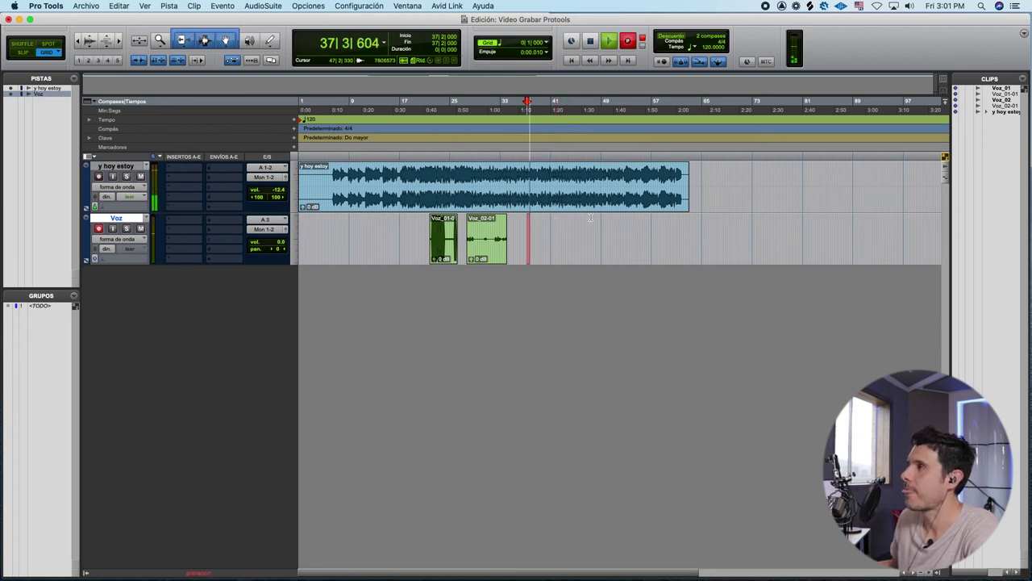
pyautogui.press('space')
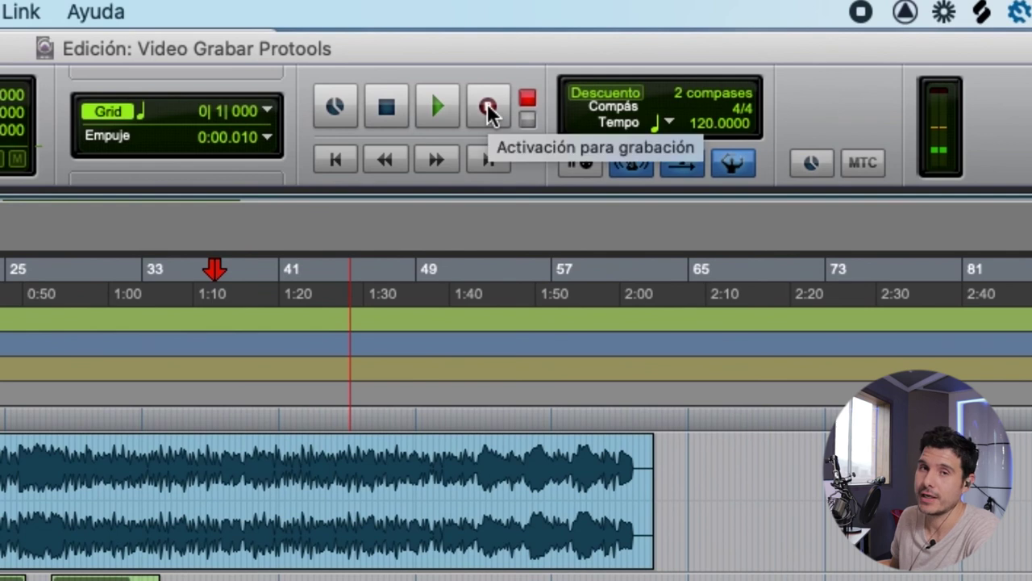
# Step: Check that the recording mode is QuickPunch, and try punching in on the Voz track from 38|1, discarding the take
pyautogui.rightClick(526, 92)
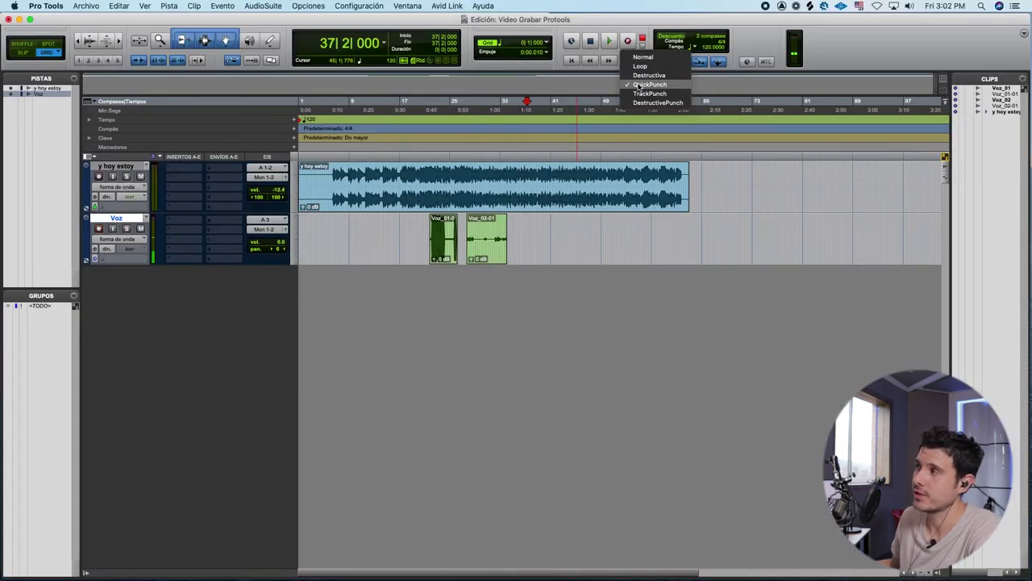
pyautogui.click(581, 229)
pyautogui.click(532, 224)
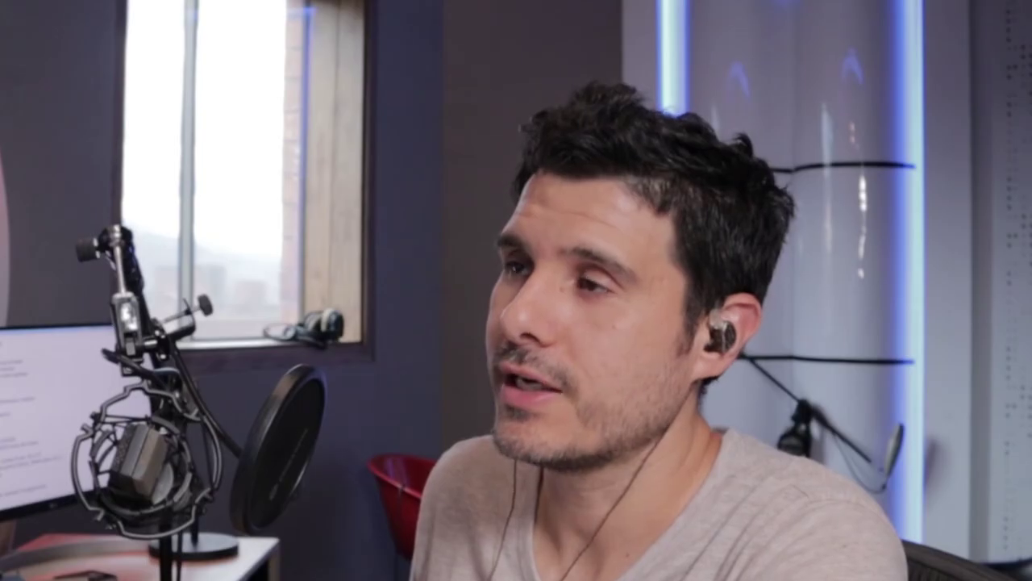
pyautogui.press('pagedown')
pyautogui.press('pagedown')
pyautogui.press('pagedown')
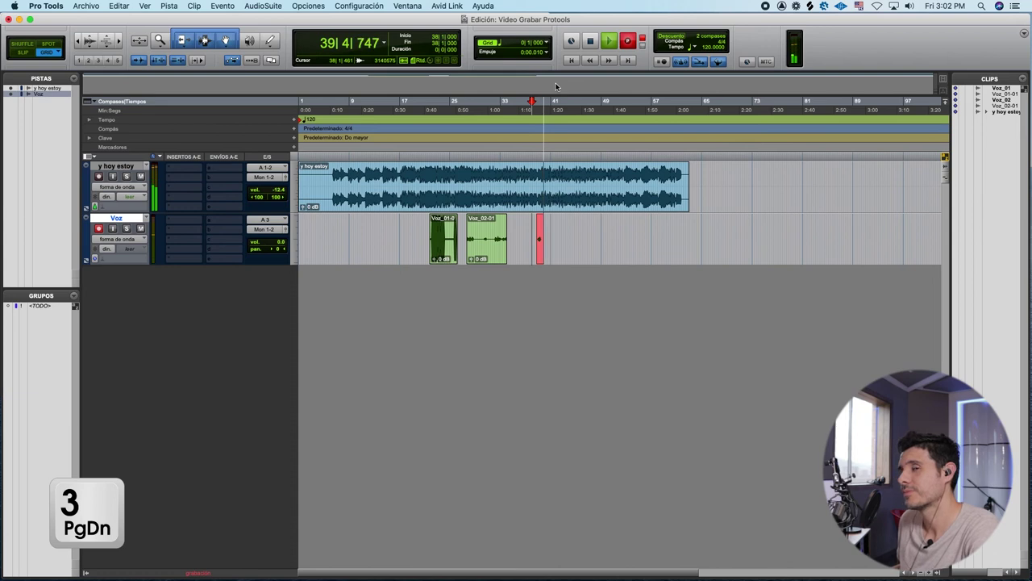
pyautogui.press('super+period')
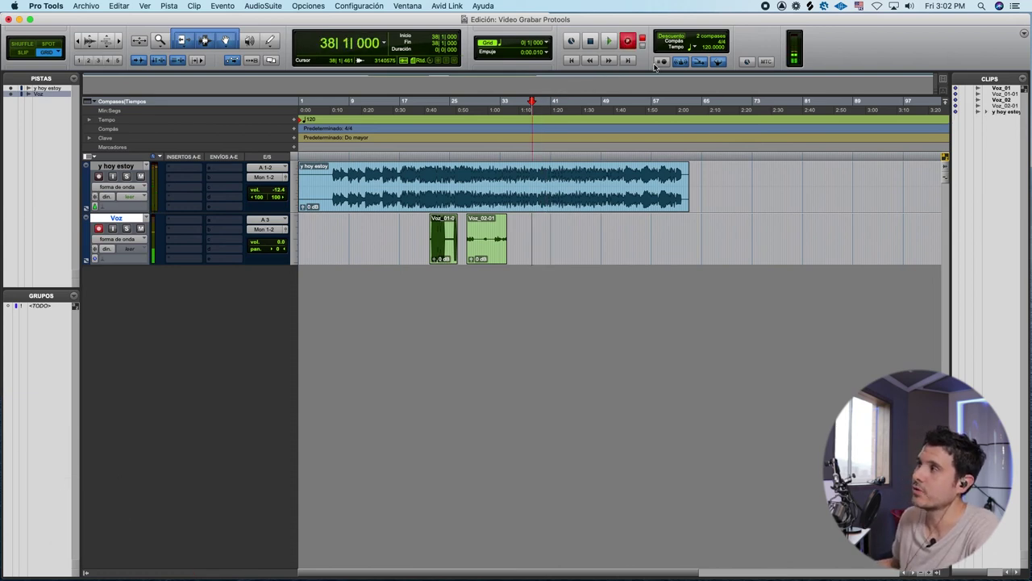
# Step: Record a brief take on the Voz track from 38|1 and undo it
pyautogui.press('space')
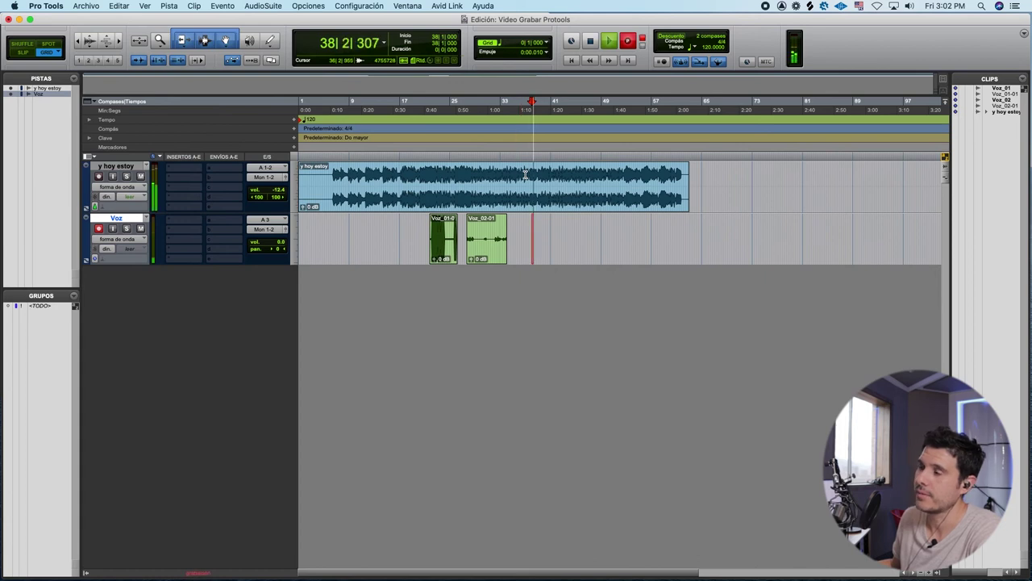
pyautogui.press('space')
pyautogui.press('super+z')
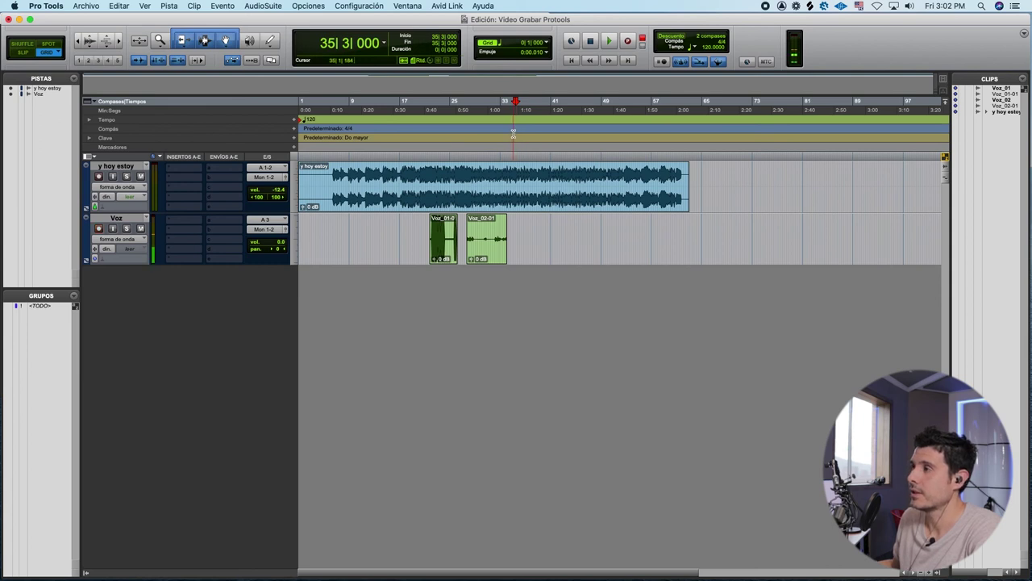
# Step: Record another vocal take on the Voz track from 35|3 to about bar 42, and stop recording
pyautogui.press('space')
pyautogui.press('super+space')
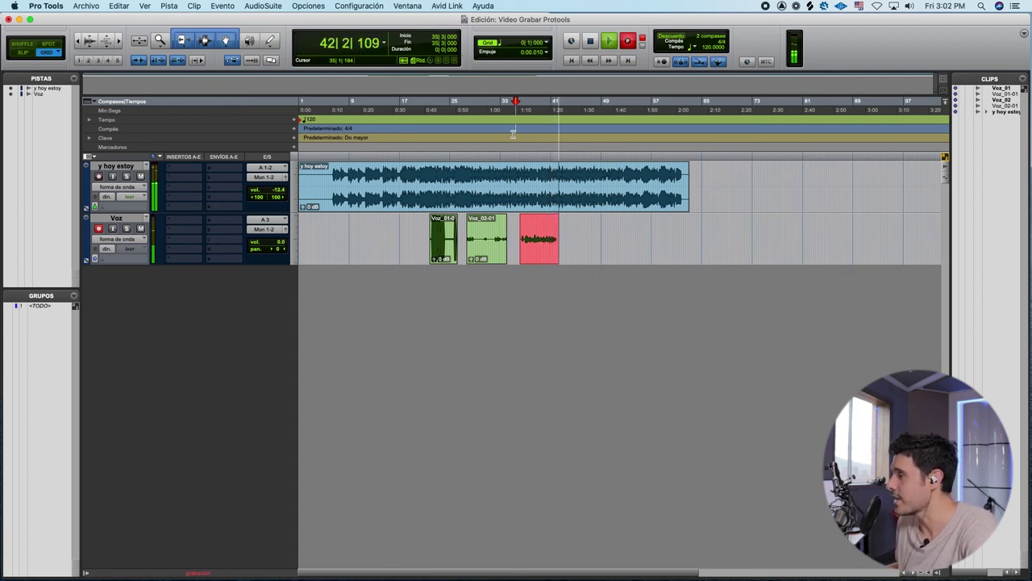
pyautogui.press('space')
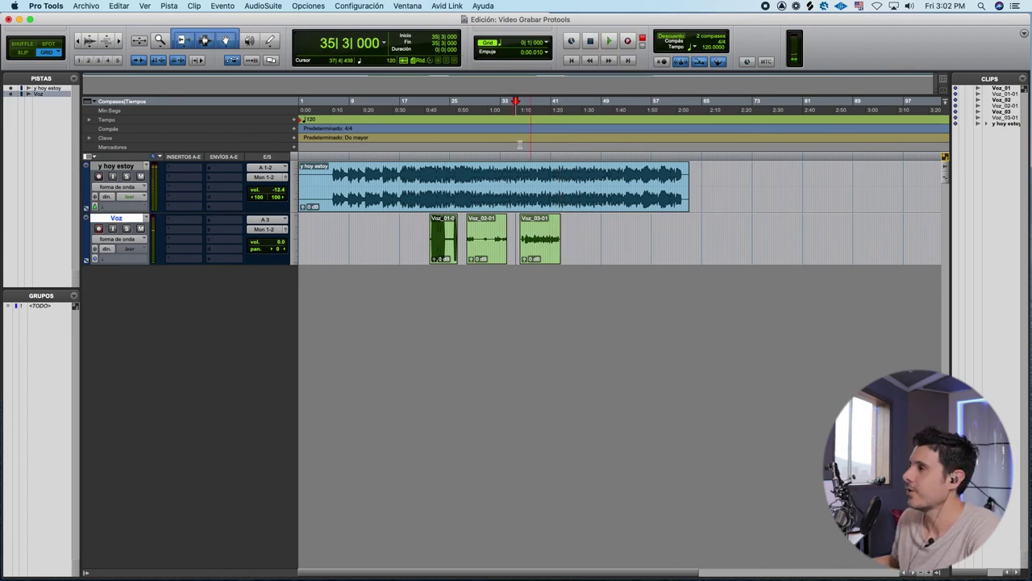
# Step: Toggle record arming on the Voz track on and off, leaving it disarmed
pyautogui.click(533, 184)
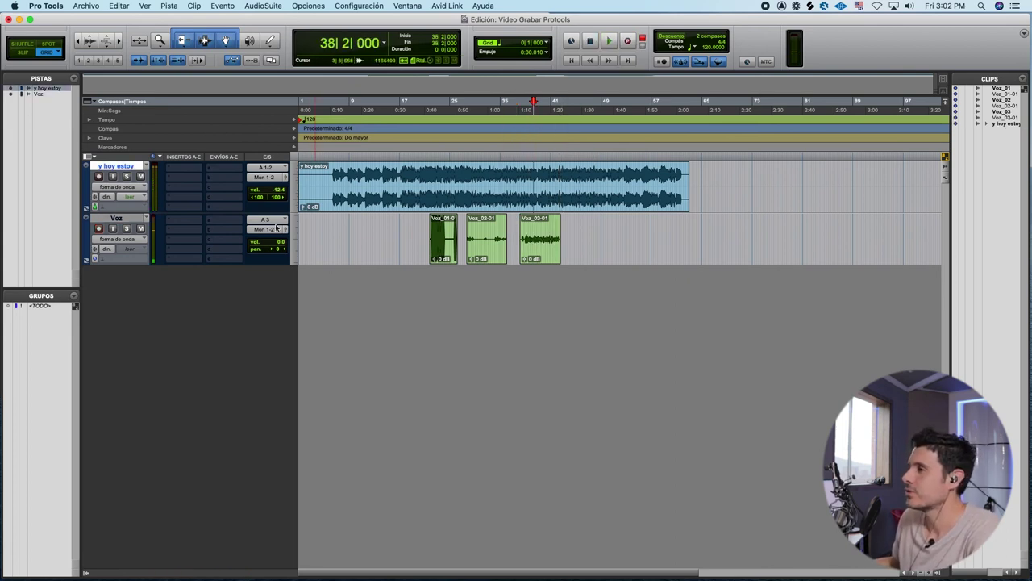
pyautogui.click(525, 178)
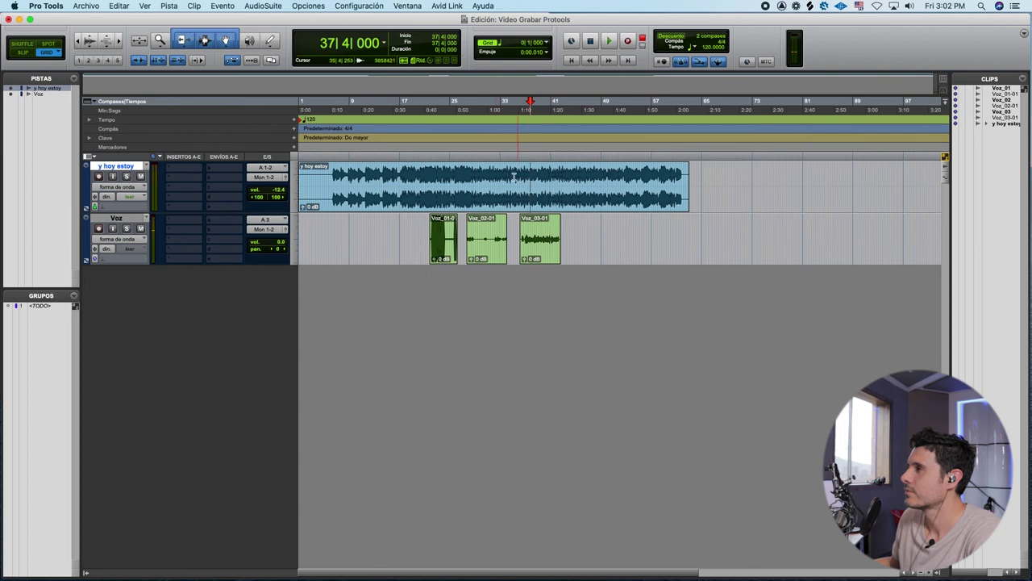
pyautogui.click(98, 229)
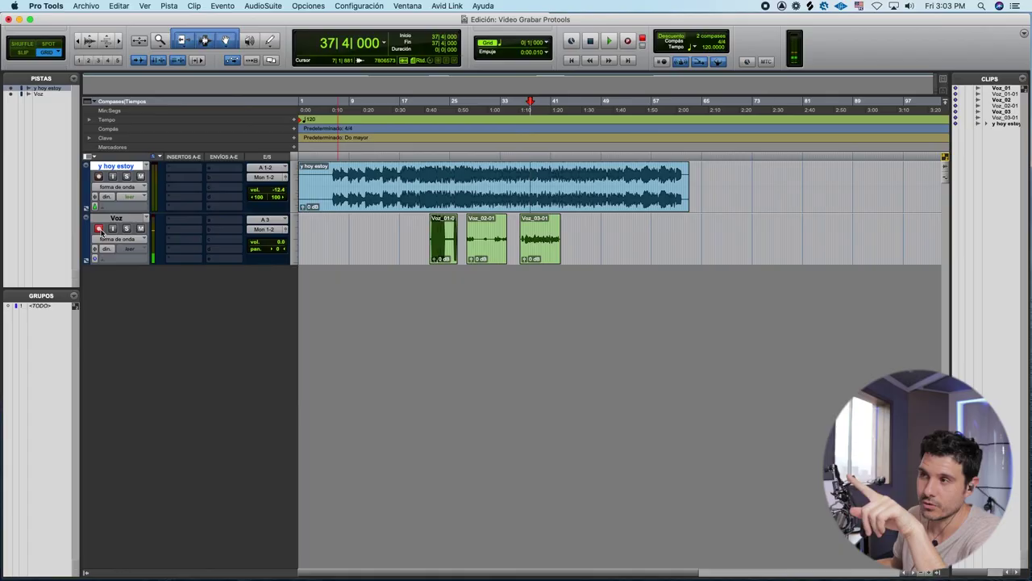
pyautogui.click(98, 229)
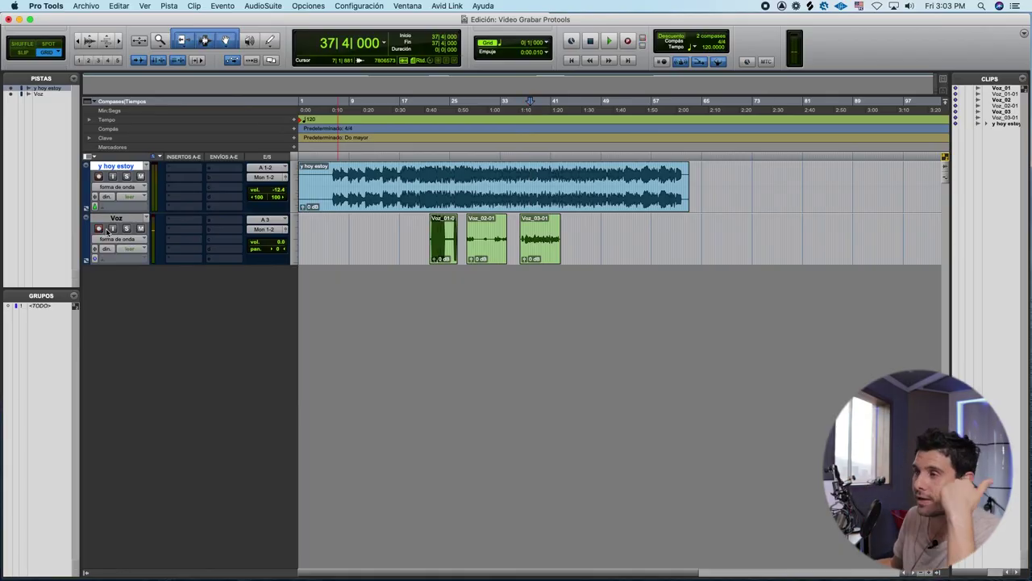
pyautogui.click(98, 229)
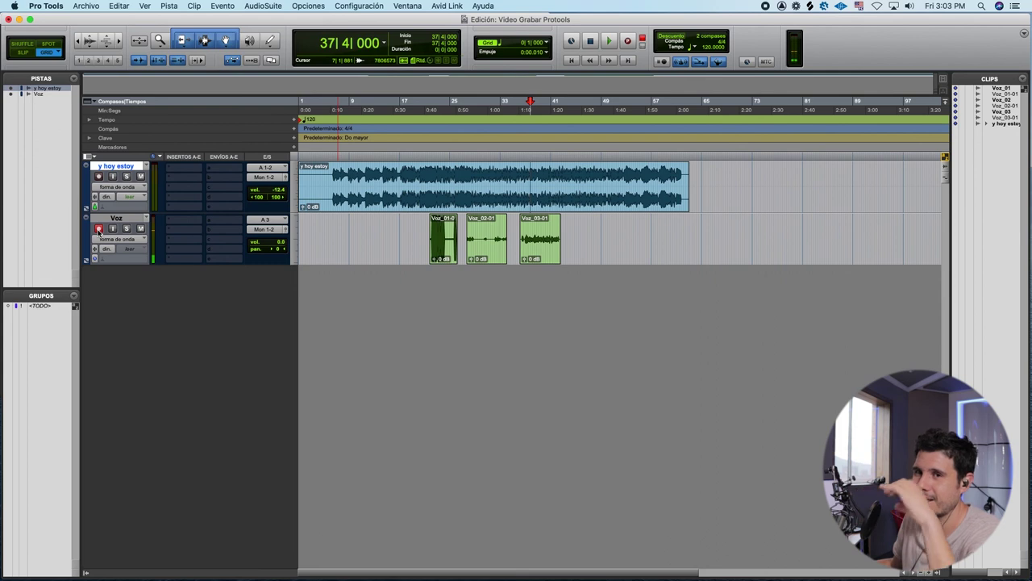
pyautogui.click(99, 230)
# Step: Play the song from 36|2 with the recorded vocal and lower the y hoy estoy track's volume to -20.6 dB
pyautogui.click(365, 184)
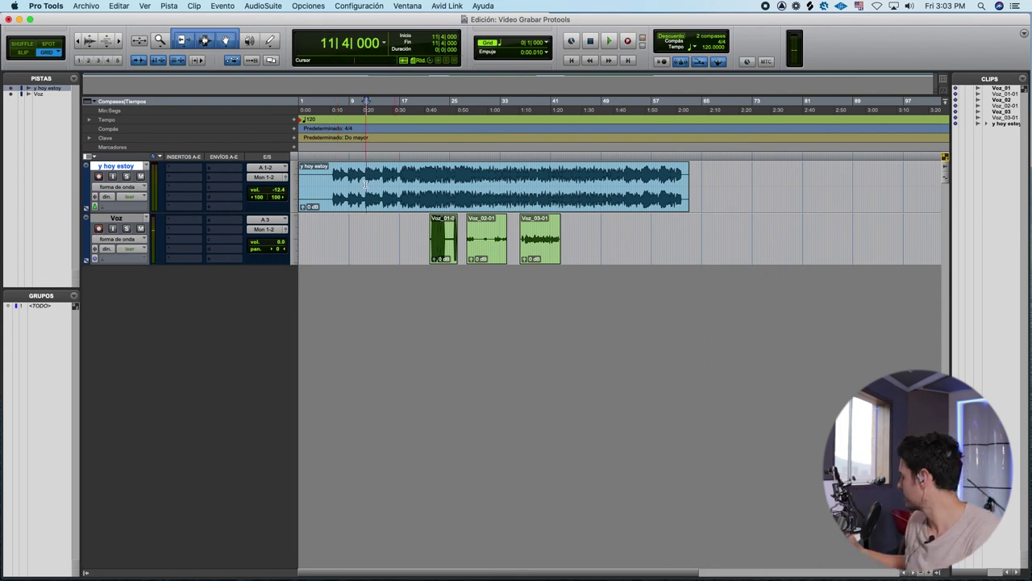
pyautogui.press('space')
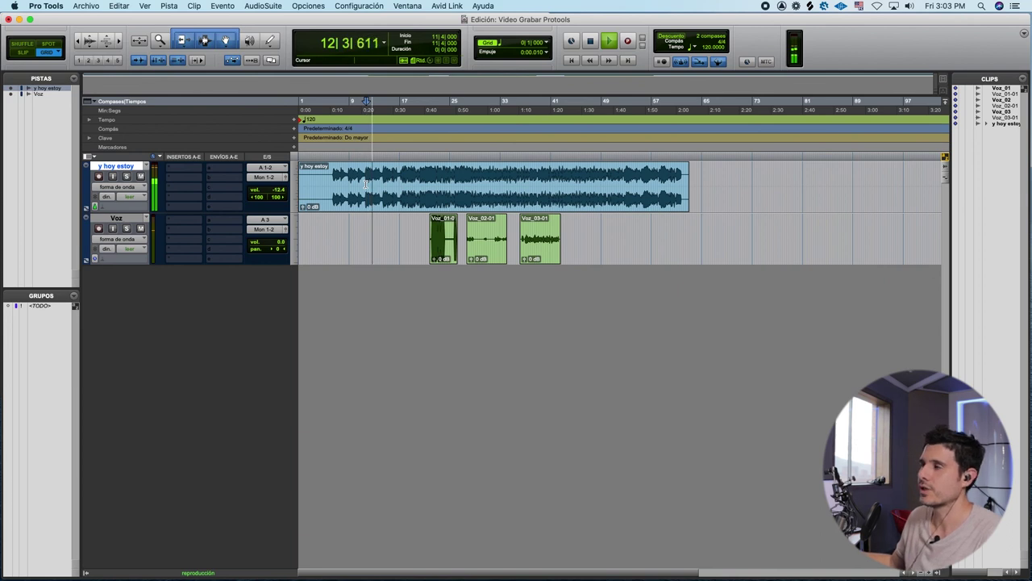
pyautogui.click(524, 169)
pyautogui.moveTo(272, 191); pyautogui.dragTo(274, 200)
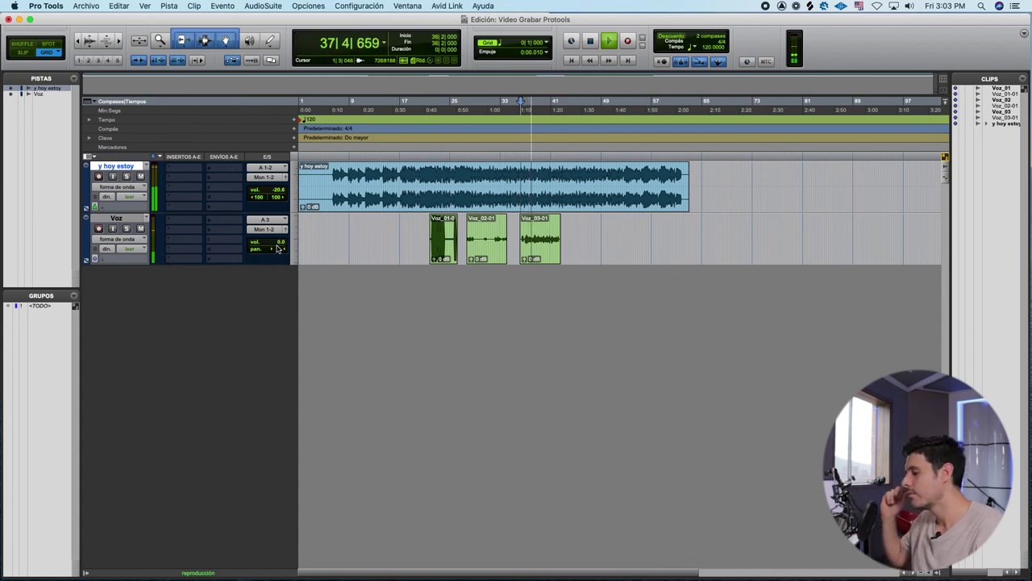